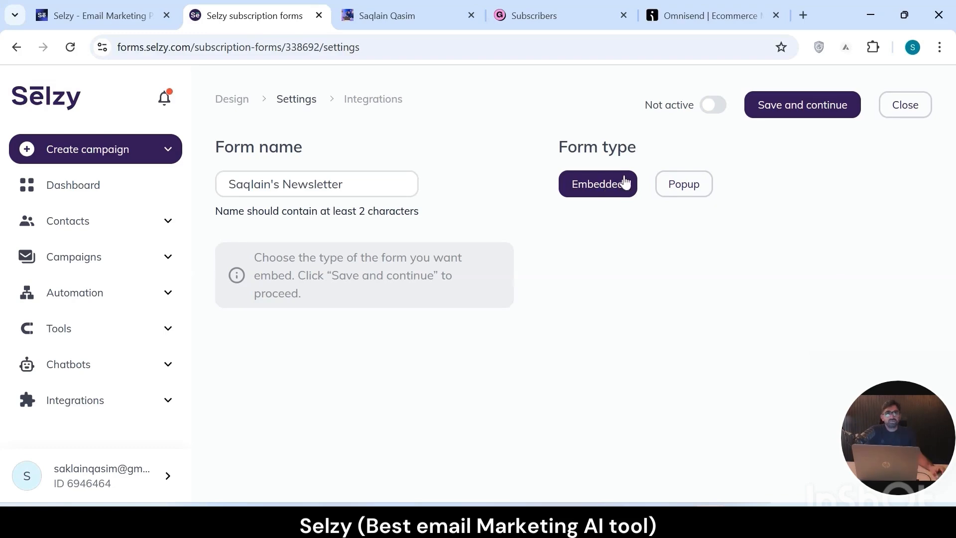
- Set the newsletter form's type to Popup and save the settings to continue to the integrations stage
left_click(701, 188)
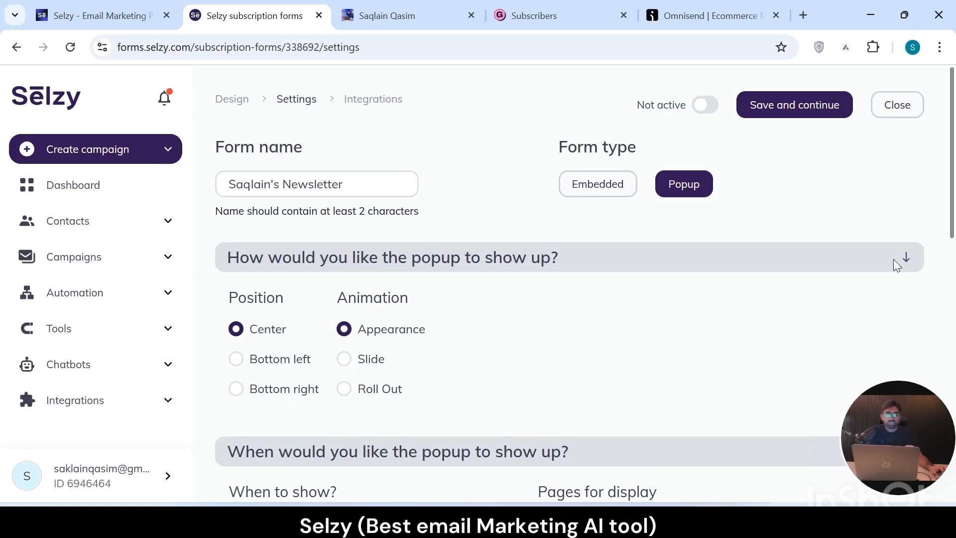
mouse_move(953, 206)
left_mouse_down()
mouse_move(954, 311)
mouse_move(954, 214)
left_mouse_up()
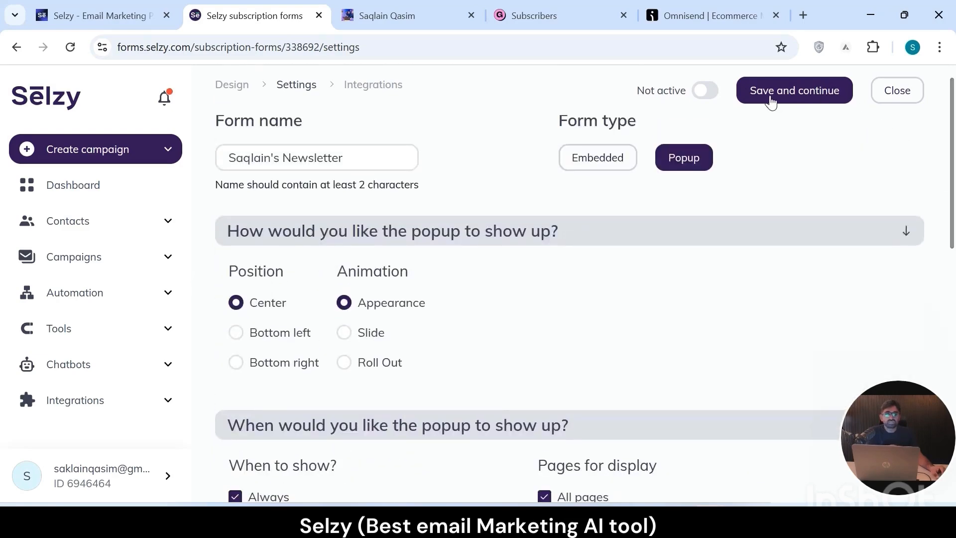
left_click(814, 97)
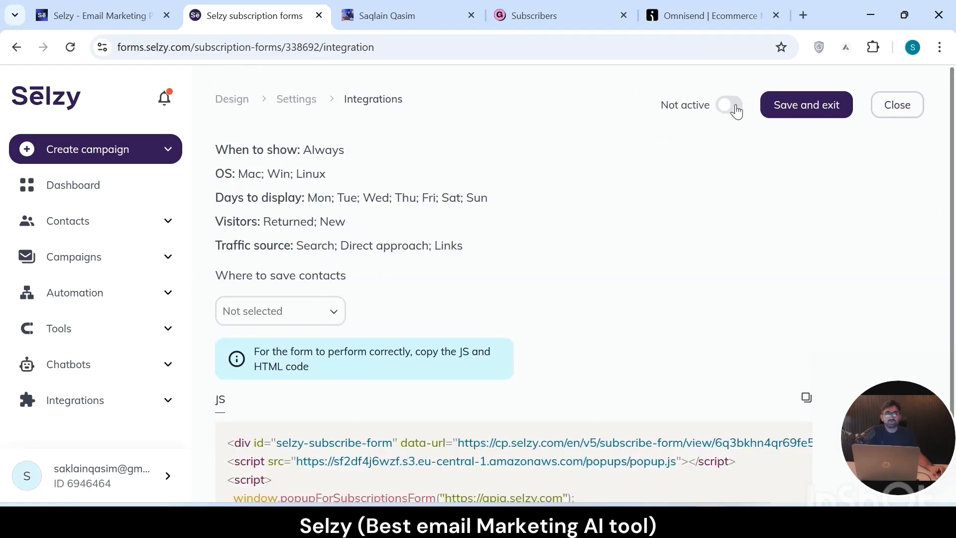
- Activate the popup subscription form, check its JS embed code and return to the dashboard
left_click(733, 108)
scroll(807, 374, "down", 2)
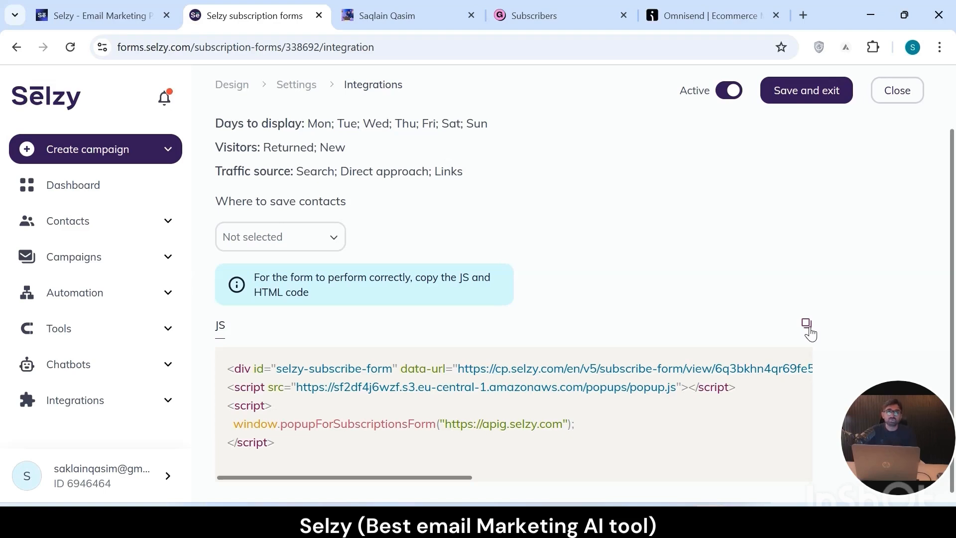
left_click(17, 47)
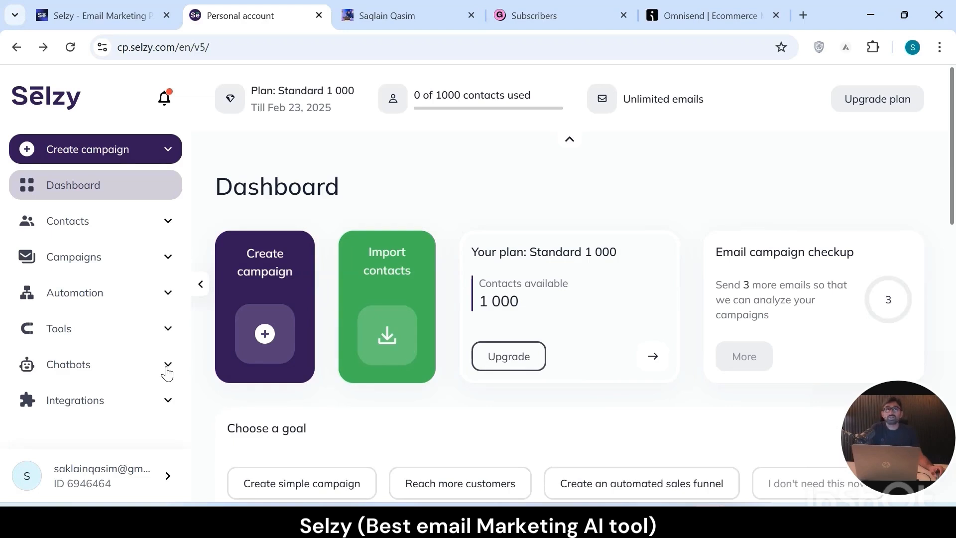
- Create a new email campaign, look over the default empty templates and start from scratch with the Email builder
left_click(167, 369)
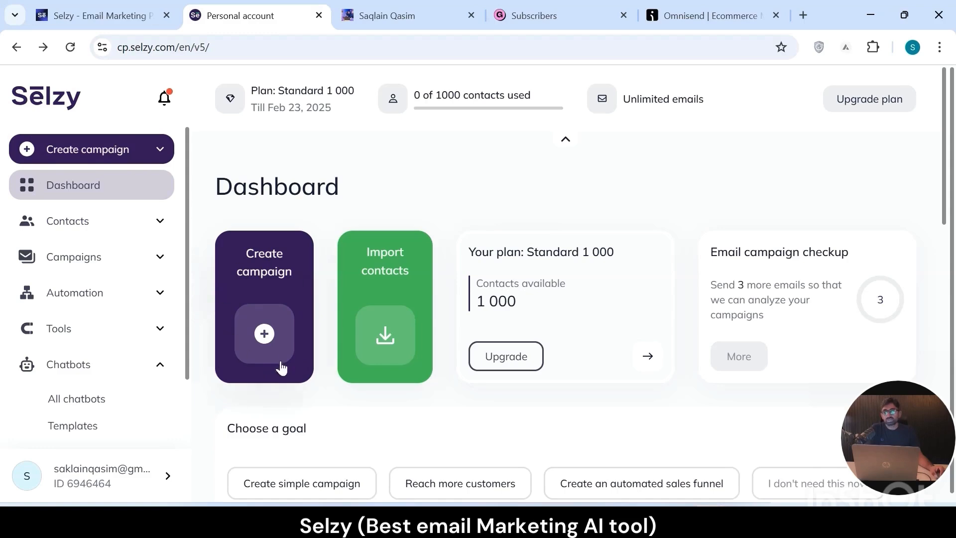
left_click(272, 326)
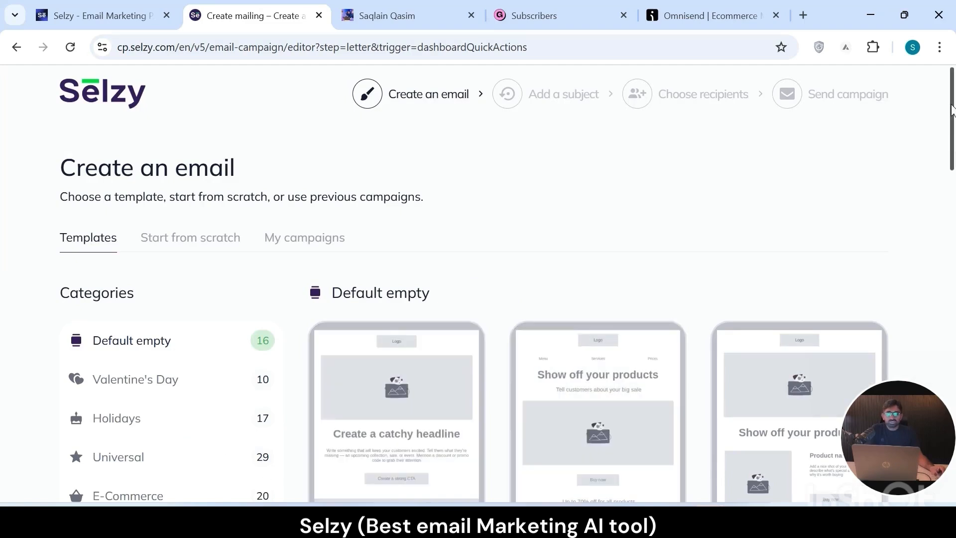
left_click_drag(952, 109, 954, 163)
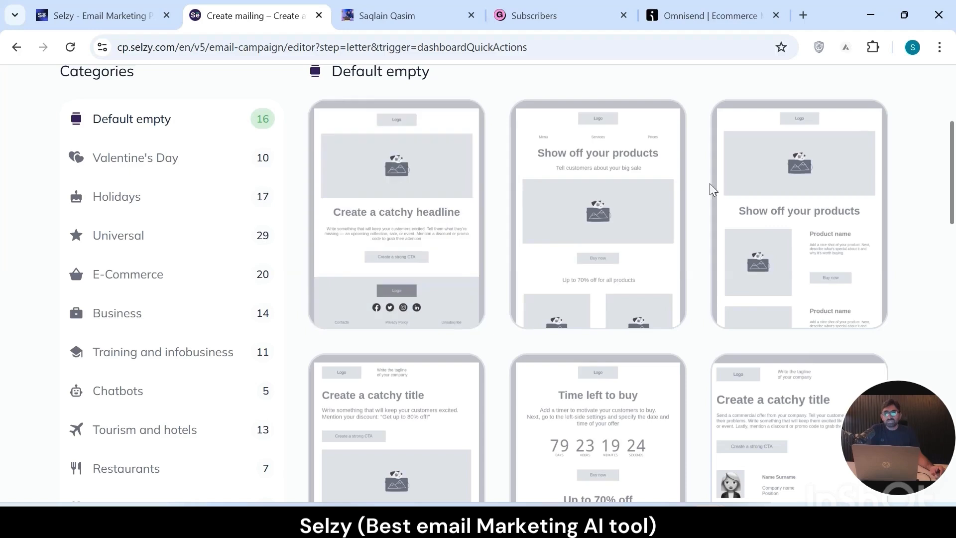
scroll(953, 204, "up", 4)
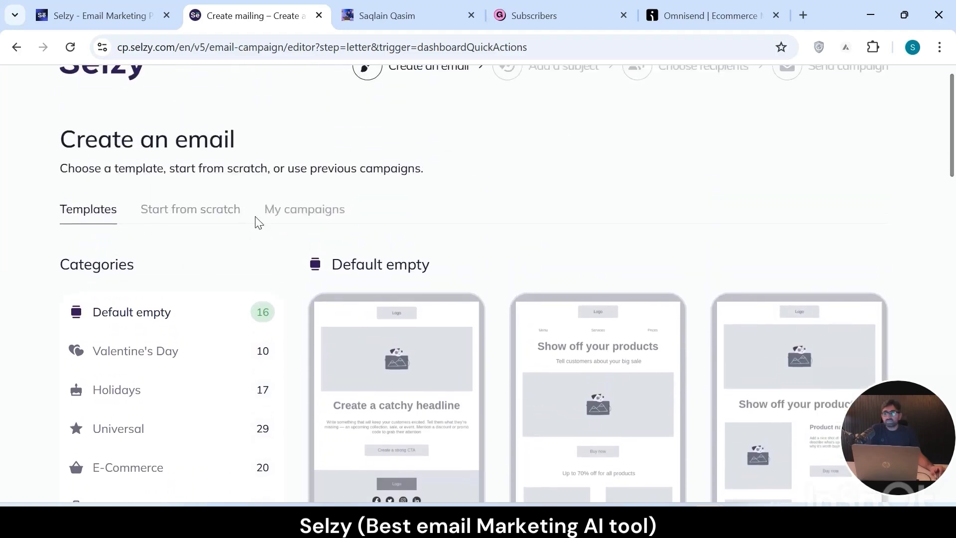
left_click(192, 213)
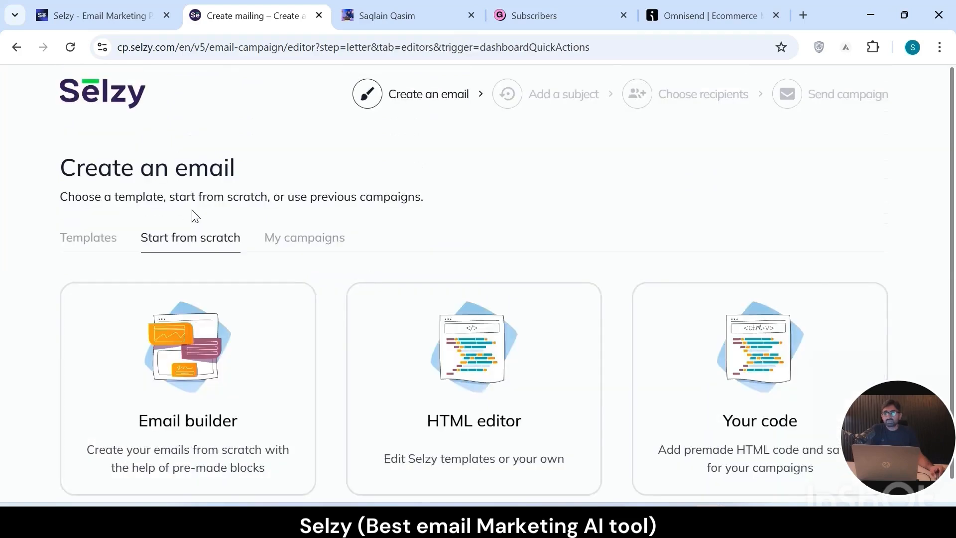
left_click(198, 388)
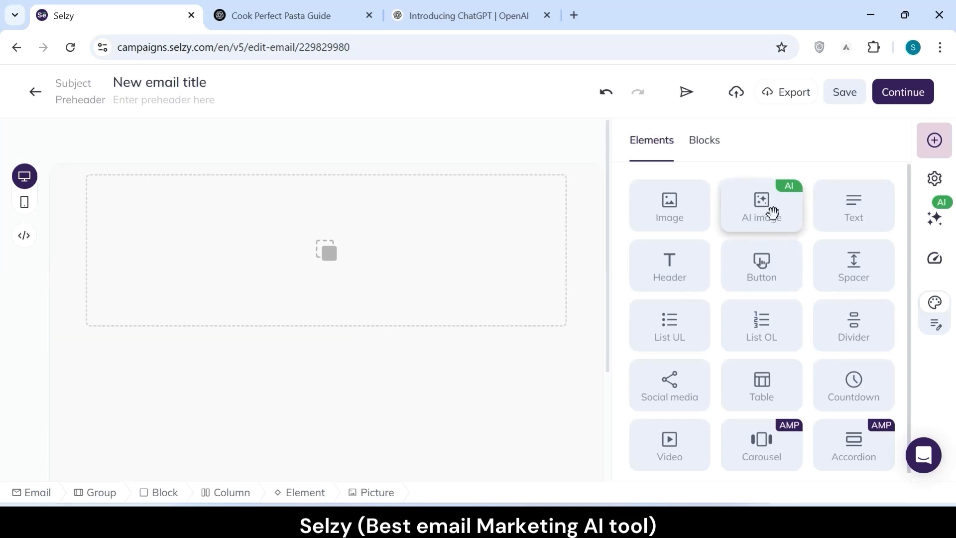
- Place an AI image element in the empty email block and copy the detailed pasta image prompt from the ChatGPT conversation
left_click_drag(772, 211, 312, 223)
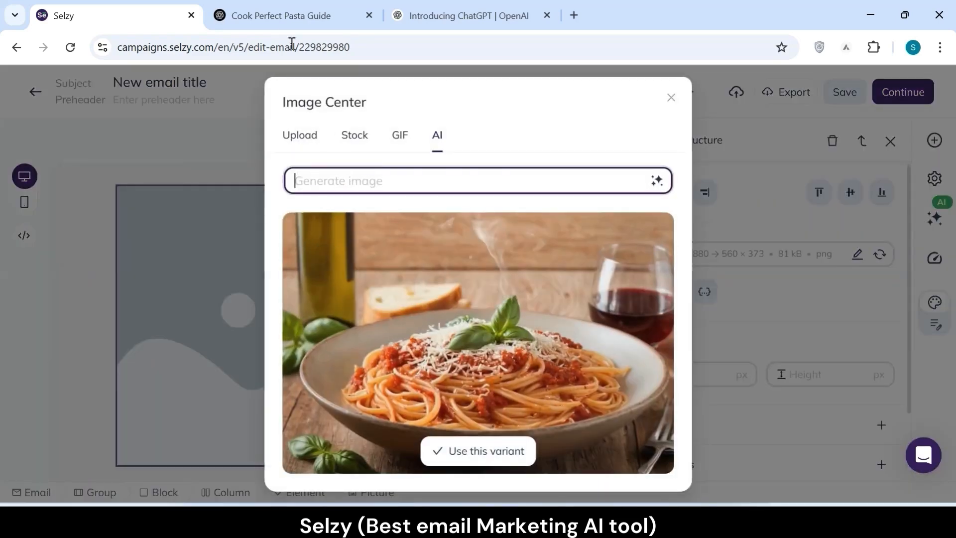
left_click(286, 20)
scroll(482, 239, "up", 2)
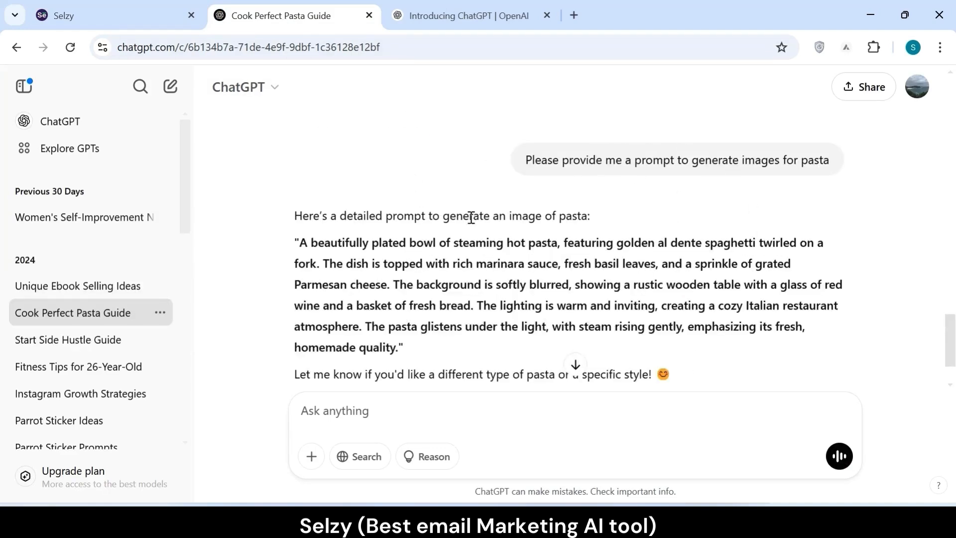
left_click_drag(409, 354, 297, 246)
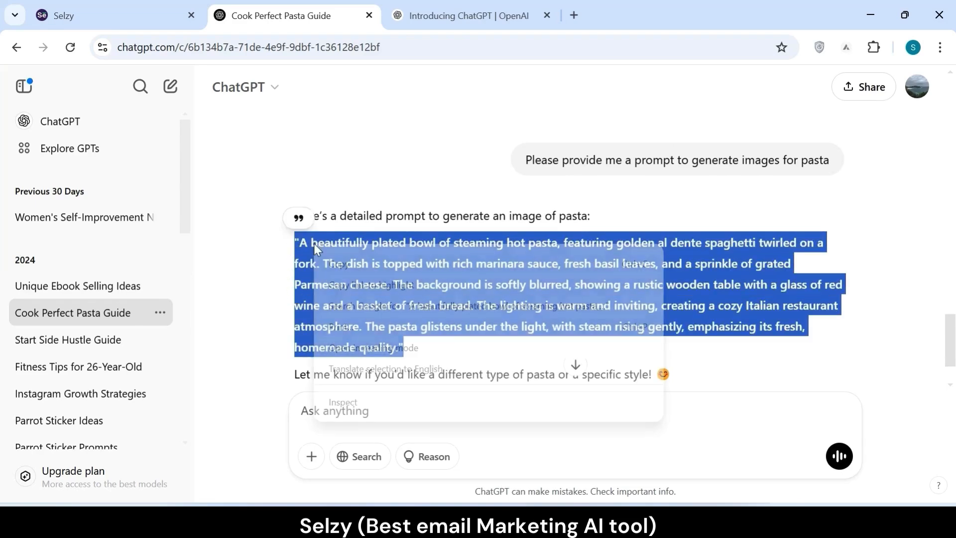
right_click(301, 253)
left_click(320, 264)
- Back in Selzy, generate an AI image from the copied pasta prompt and use the resulting variant in the email
left_click(116, 14)
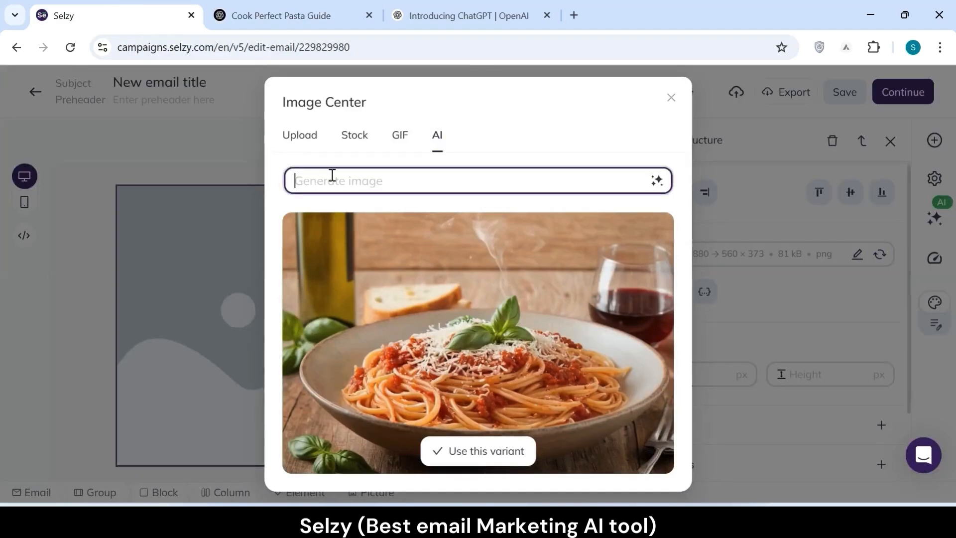
key("ctrl+v")
key("Return")
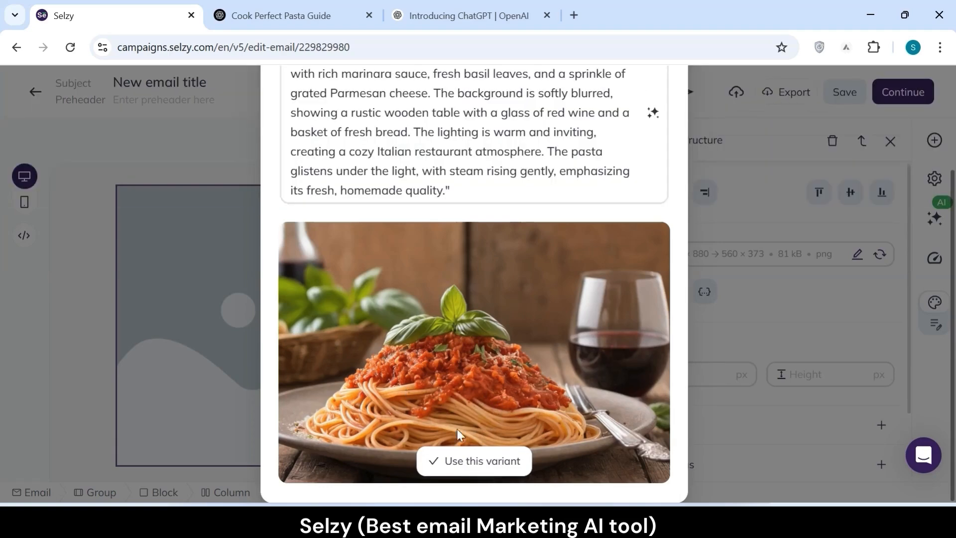
left_click(475, 464)
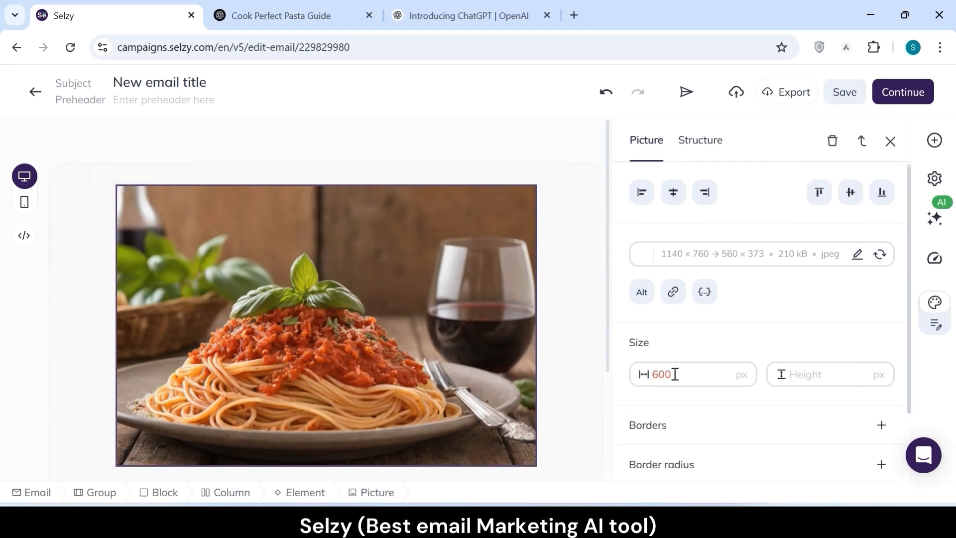
- Review the inserted picture's settings and the AI assistant's available roles, and switch to the ChatGPT pasta conversation
left_click(694, 254)
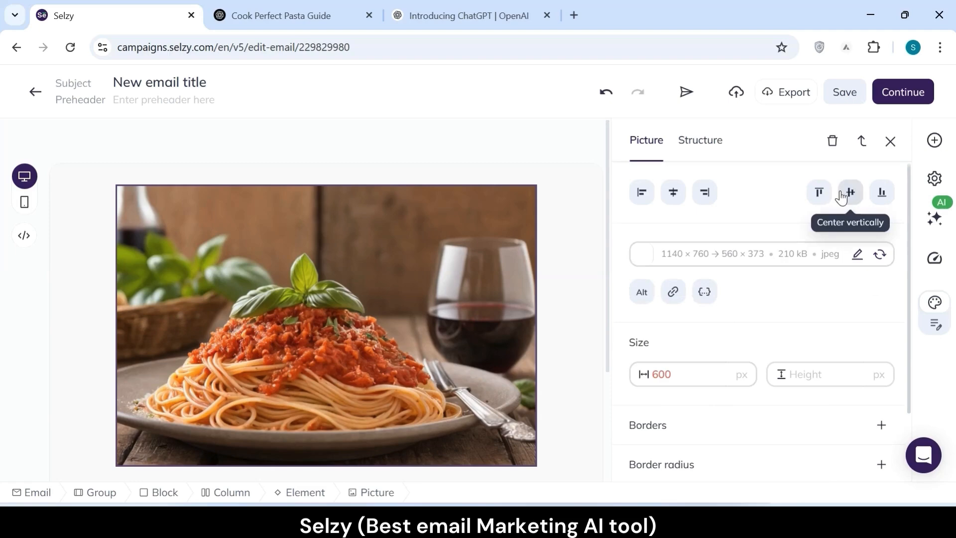
left_click_drag(909, 335, 906, 422)
left_click(936, 220)
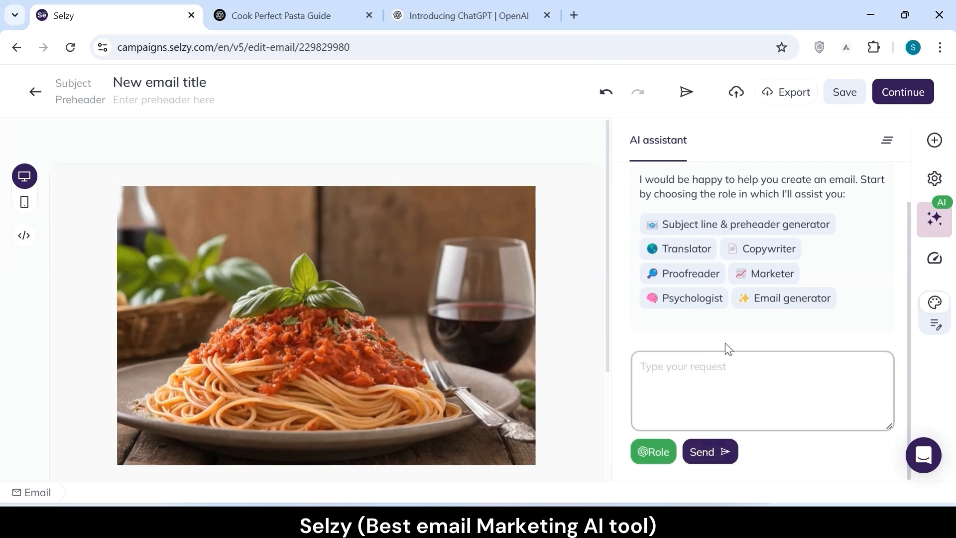
left_click(298, 15)
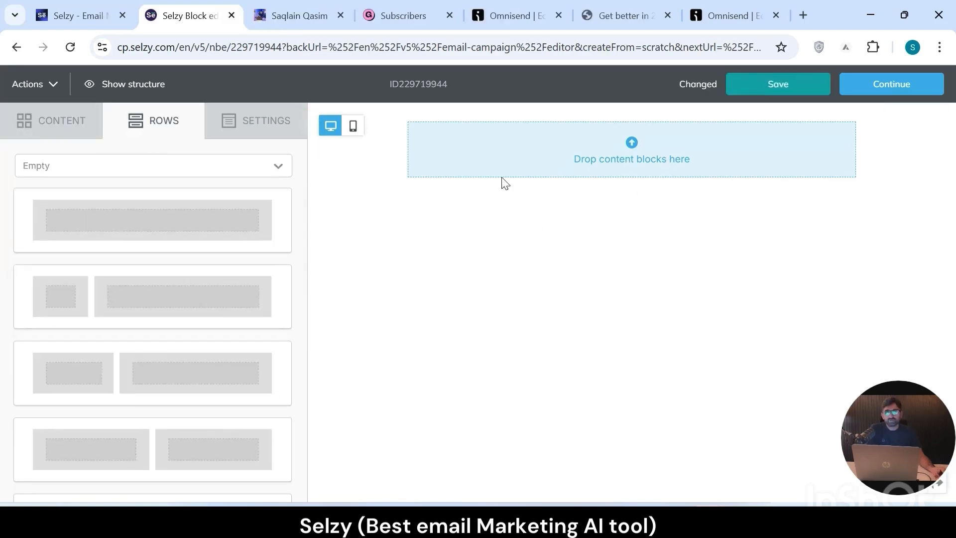
- Add a two-column row with a narrow and a wide column below the full-width row, and put a paragraph block in the full-width row
left_click_drag(108, 294, 564, 166)
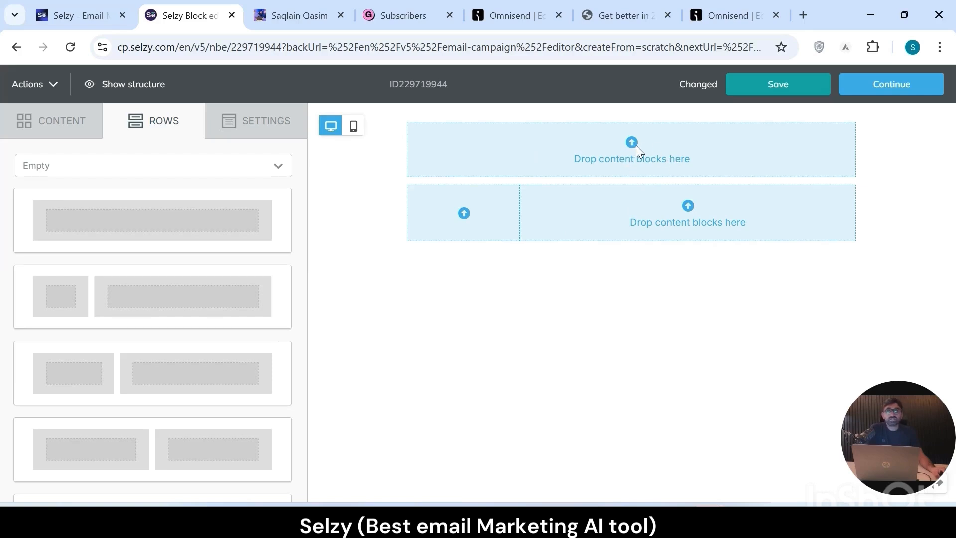
left_click(54, 127)
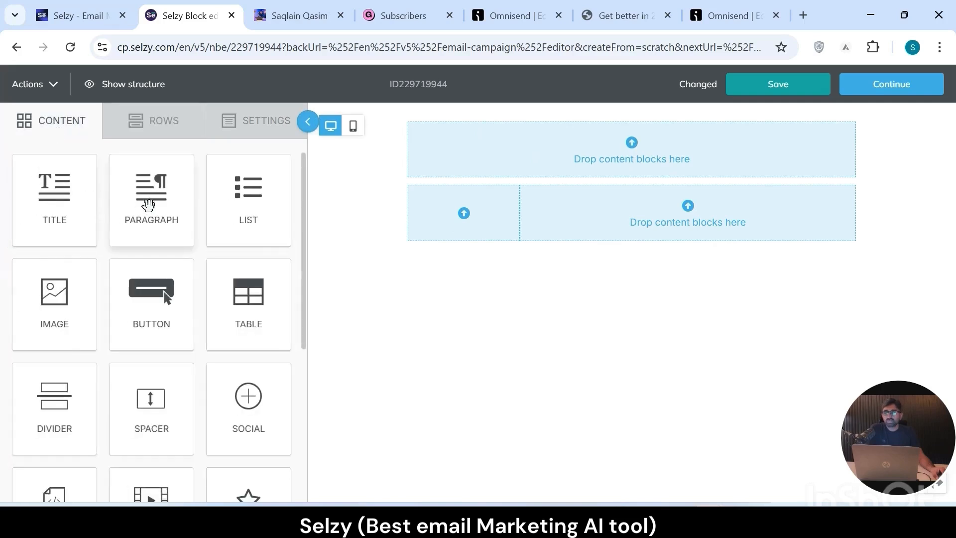
left_click_drag(151, 197, 602, 122)
left_click_drag(601, 122, 604, 123)
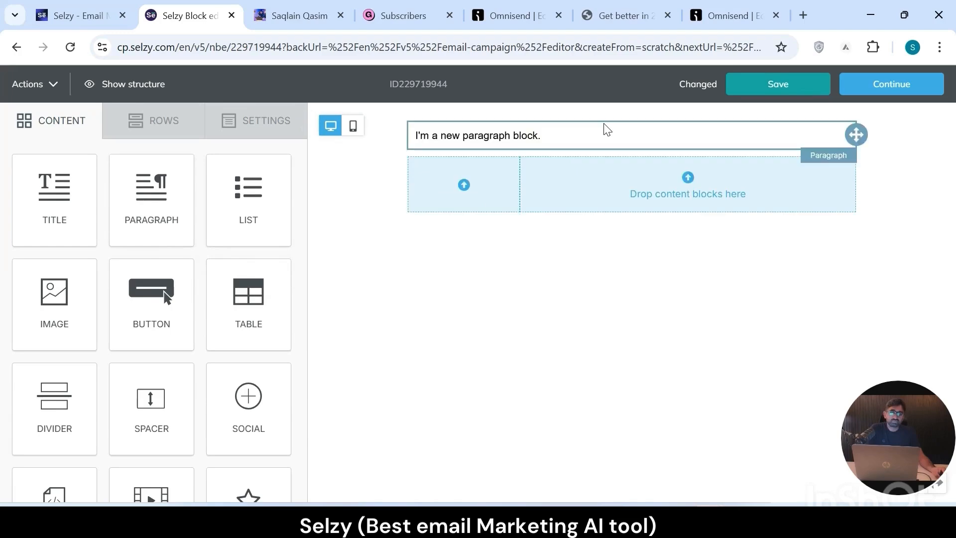
- Replace the paragraph block's placeholder text with the copied newsletter text that opens with "Hey friends,"
triple_click(560, 136)
key("BackSpace")
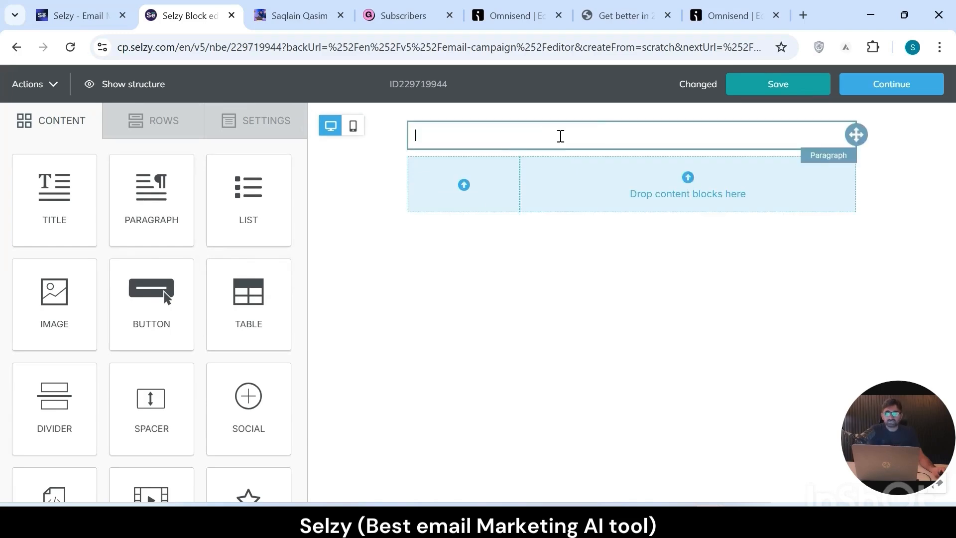
key("ctrl+v")
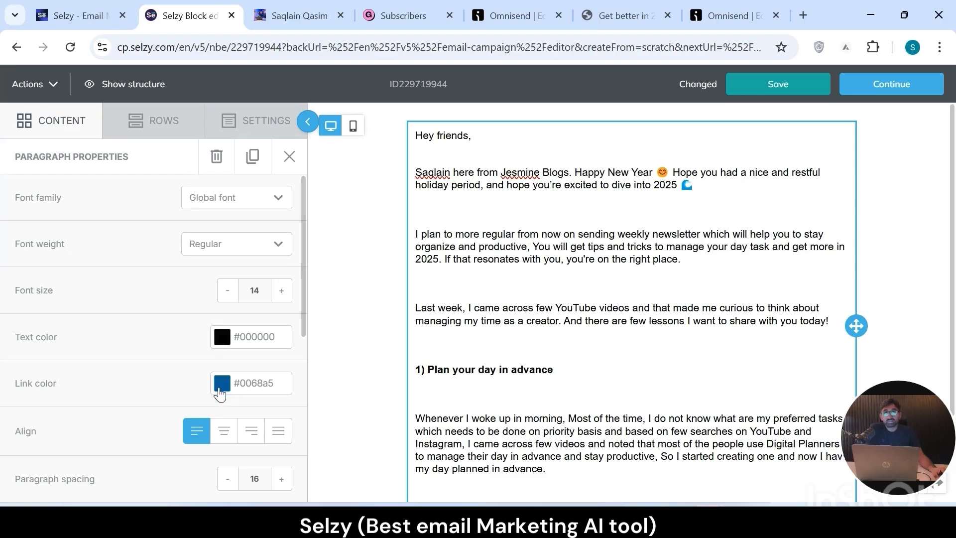
- Link the word "here." in the PS line to the dtplanners.gumroad.com digital planner page, underlined and opening in a new window
scroll(952, 271, "down", 2)
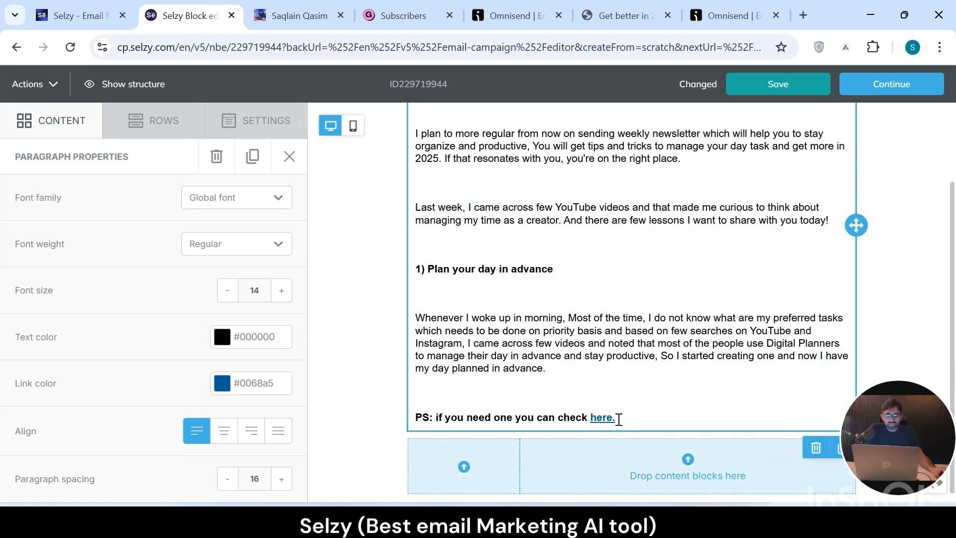
double_click(617, 418)
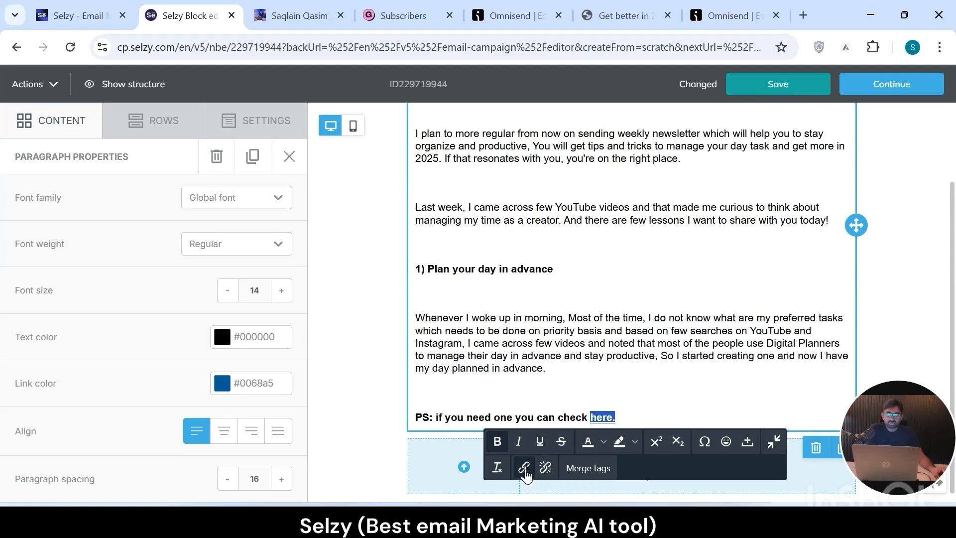
left_click(524, 468)
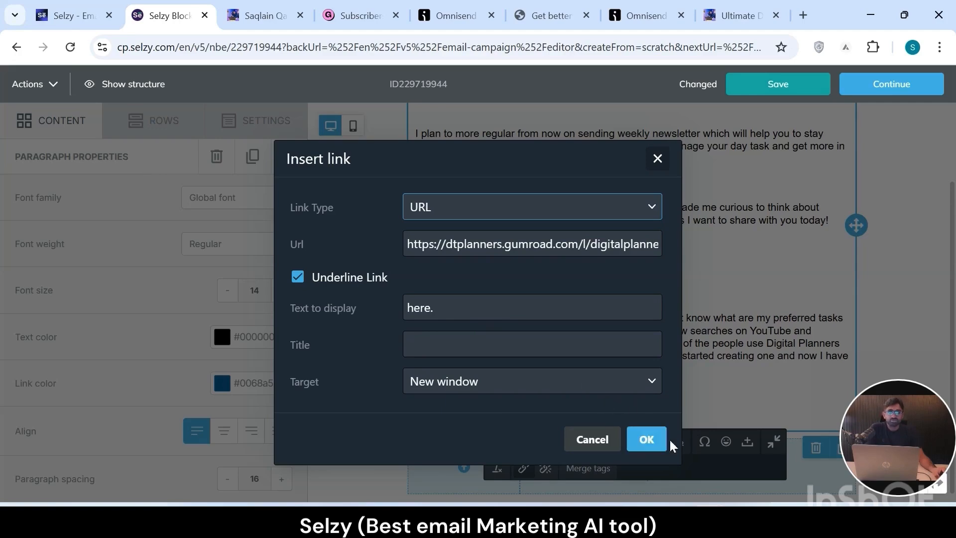
left_click(649, 446)
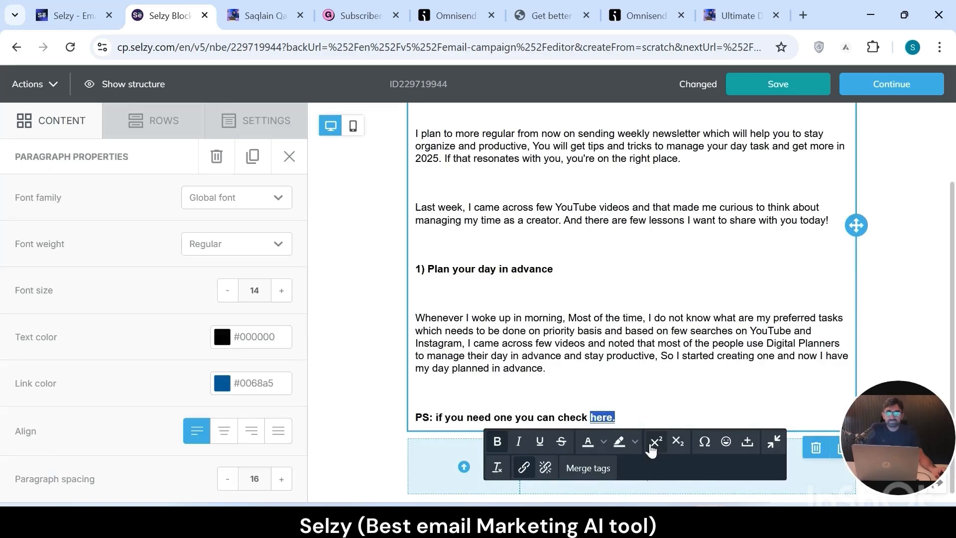
- Try center, right and justified alignment on the newsletter paragraph and restore left alignment
left_click(223, 438)
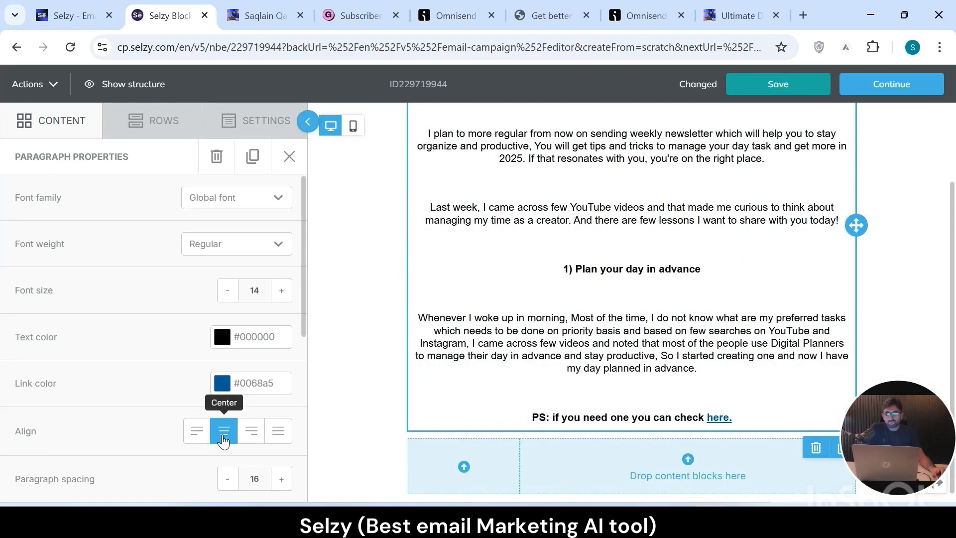
left_click(251, 440)
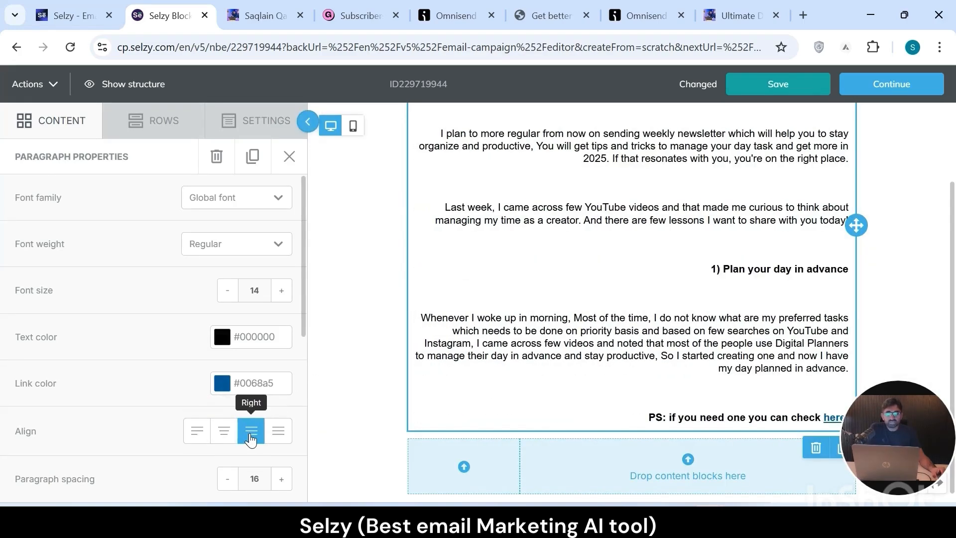
left_click(277, 434)
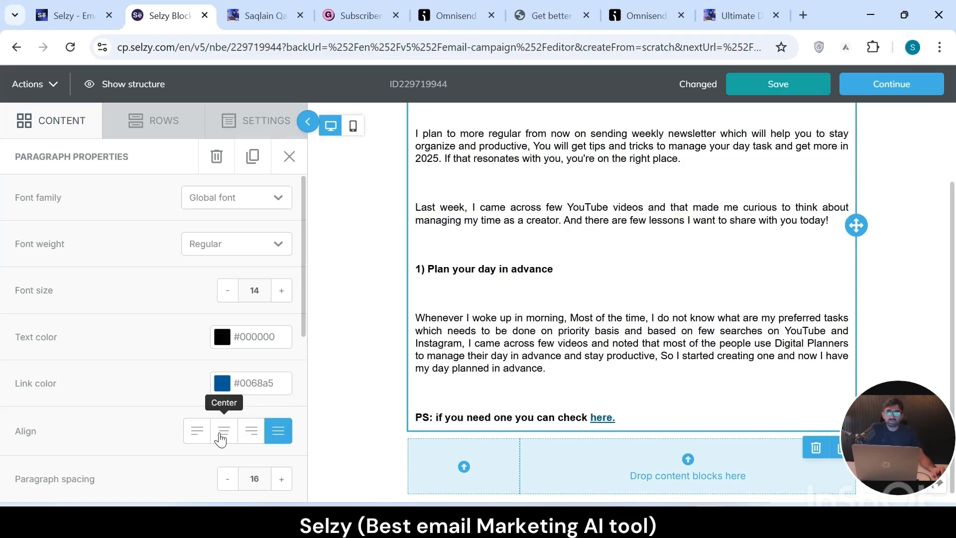
left_click(195, 431)
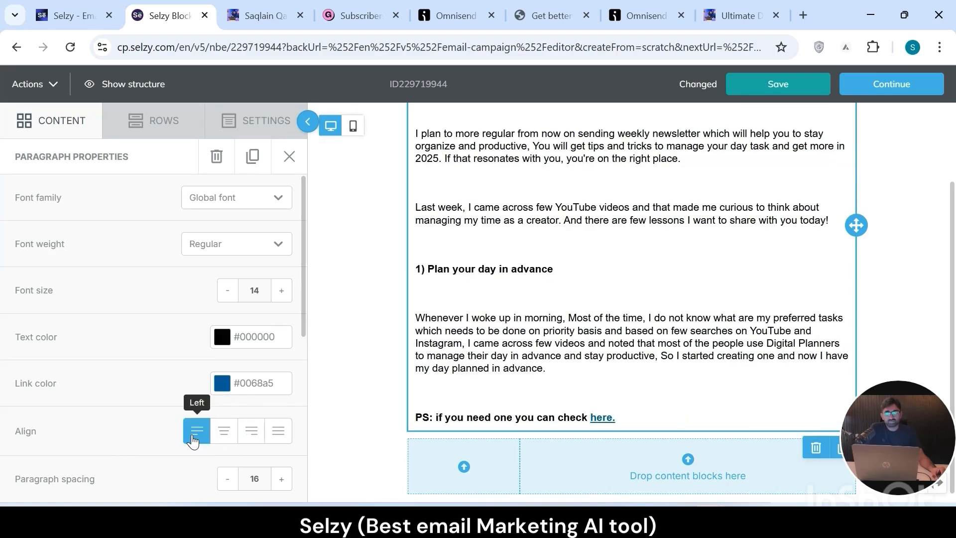
- Add an empty single-column row directly below the newsletter paragraph's PS line
scroll(298, 358, "down", 3)
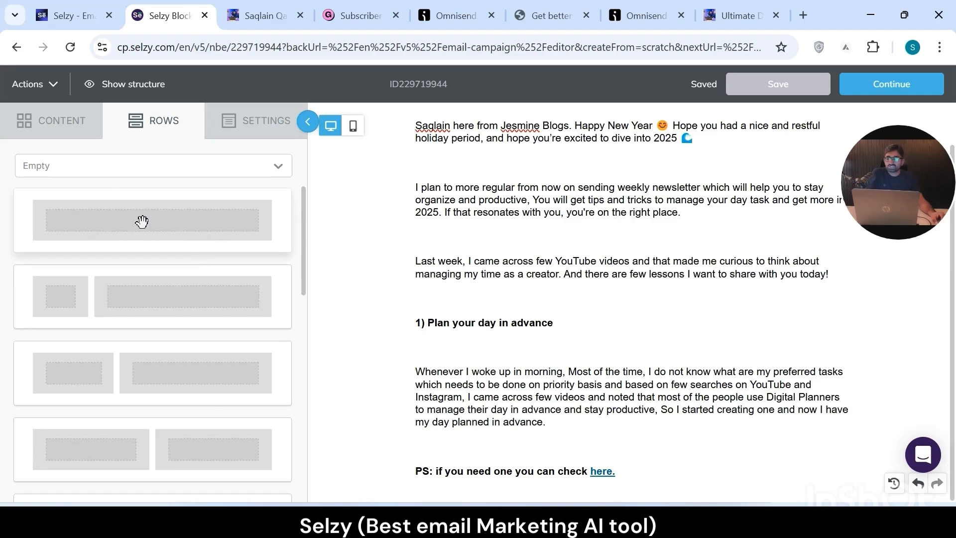
left_click_drag(118, 220, 610, 486)
scroll(617, 480, "down", 1)
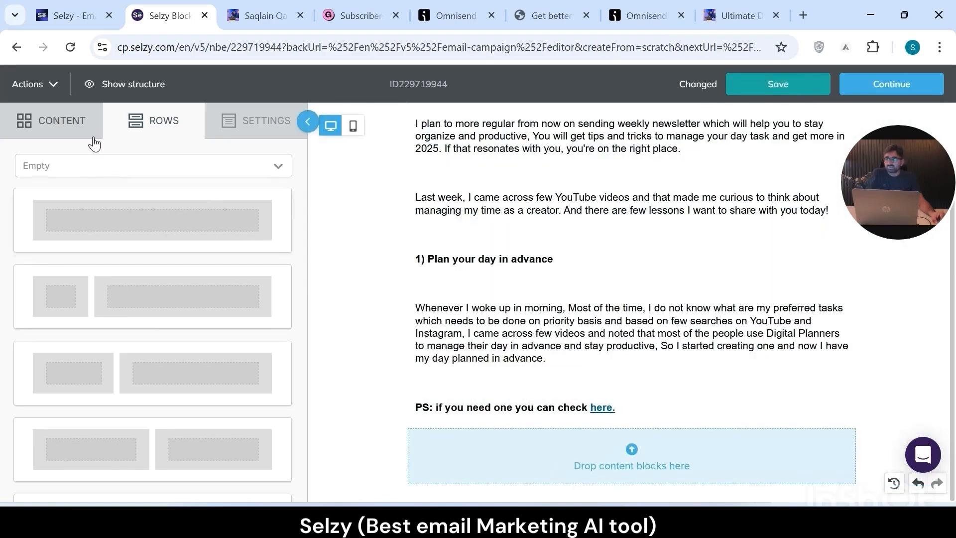
- Place an image block in the empty row below the PS line and insert 1.png uploaded from the Digital Planner 2025 folder
left_click(64, 130)
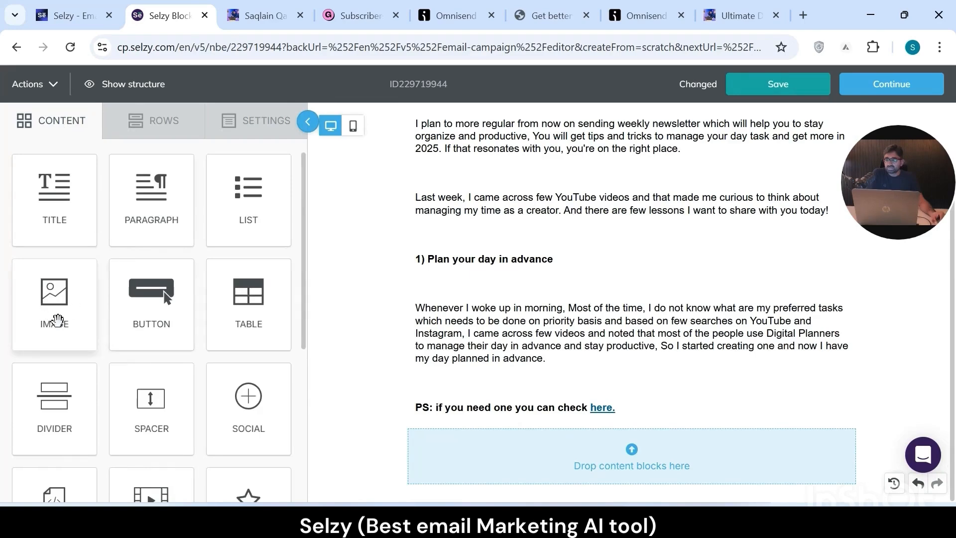
left_click_drag(52, 314, 627, 448)
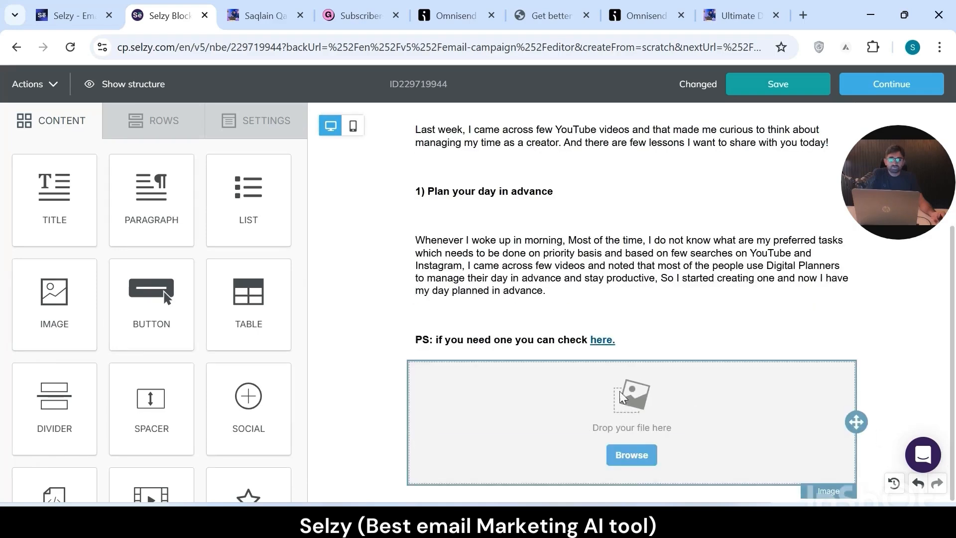
left_click(643, 466)
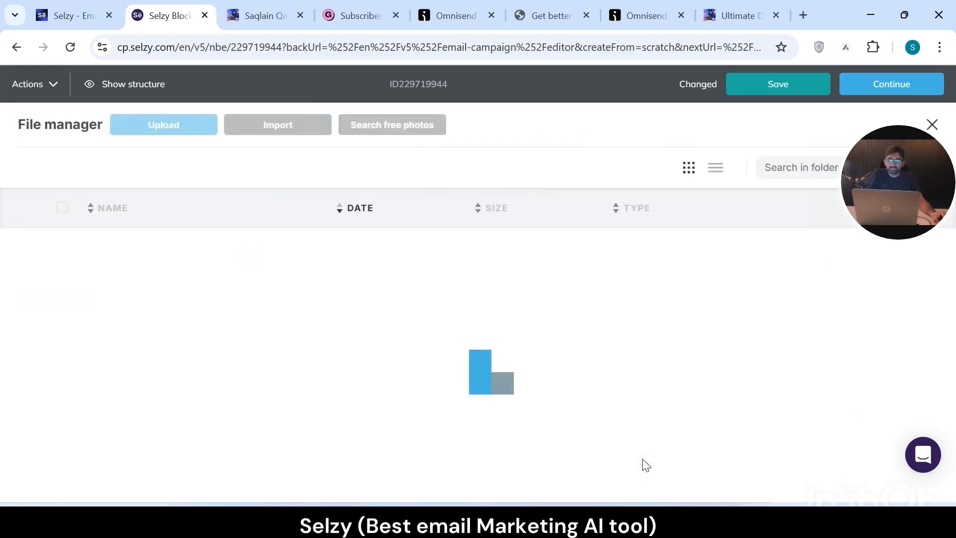
left_click(146, 127)
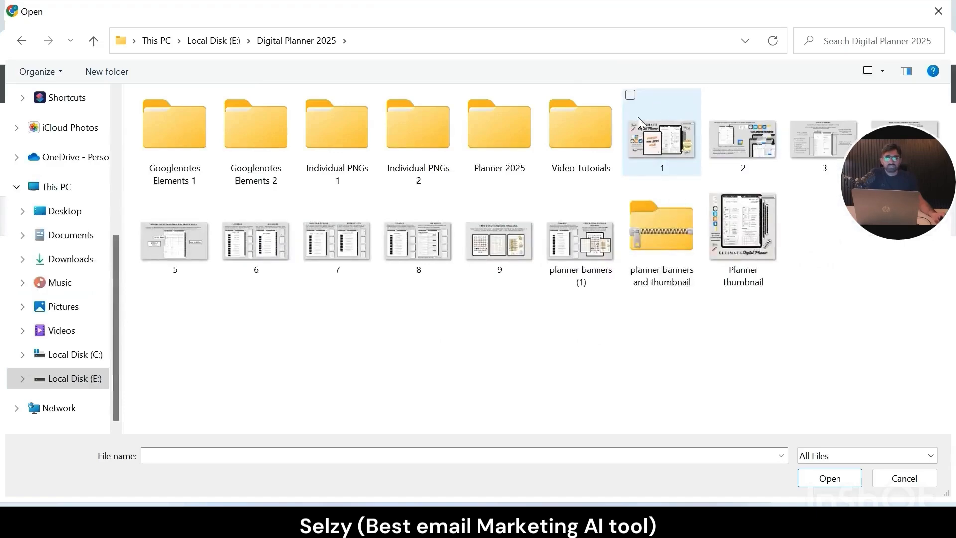
left_click(669, 130)
left_click(828, 481)
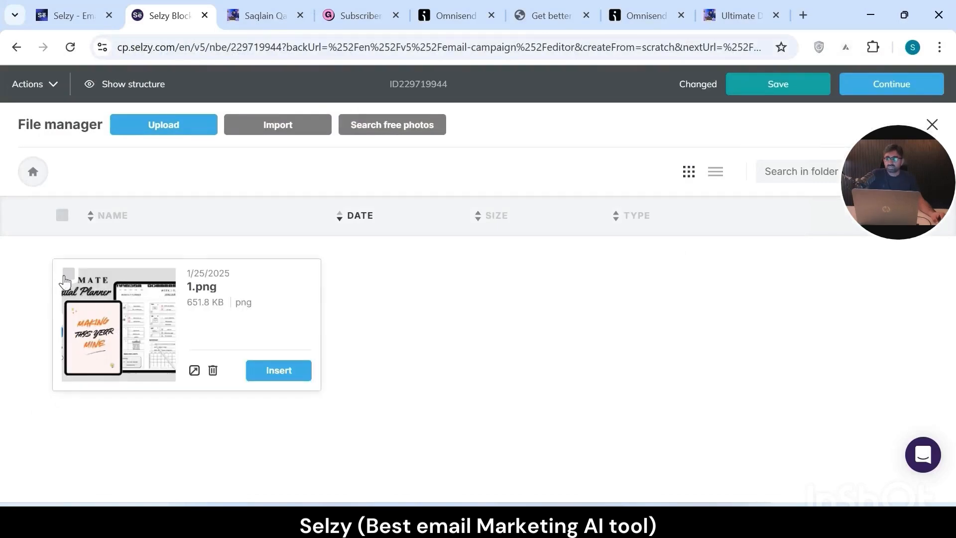
left_click(296, 378)
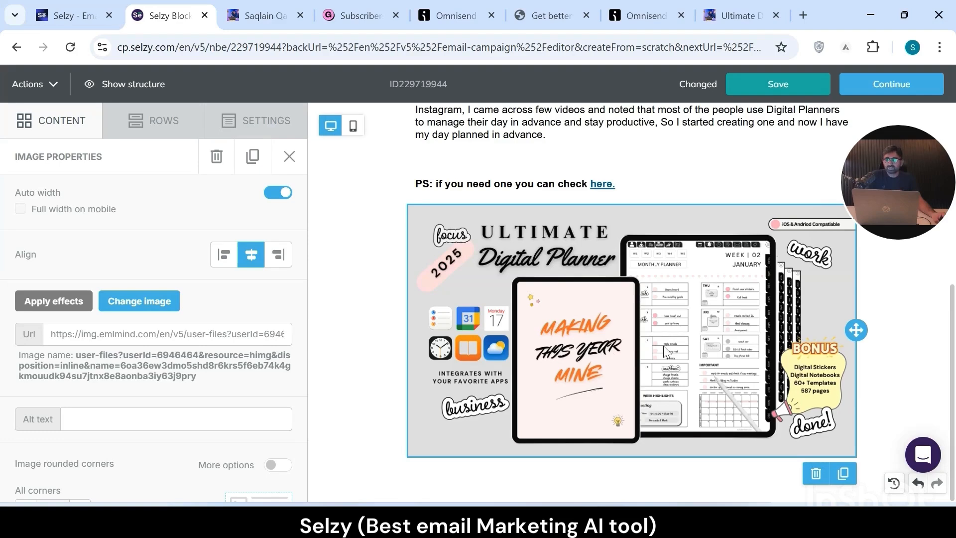
- Paste the copied dtplanners.gumroad.com digital planner link into the planner image's Url field
left_click(86, 340)
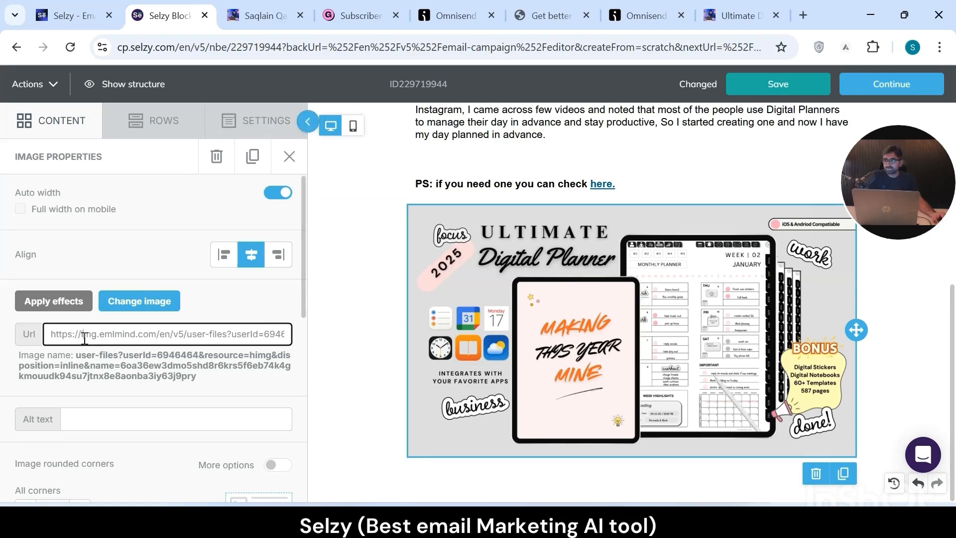
right_click(85, 343)
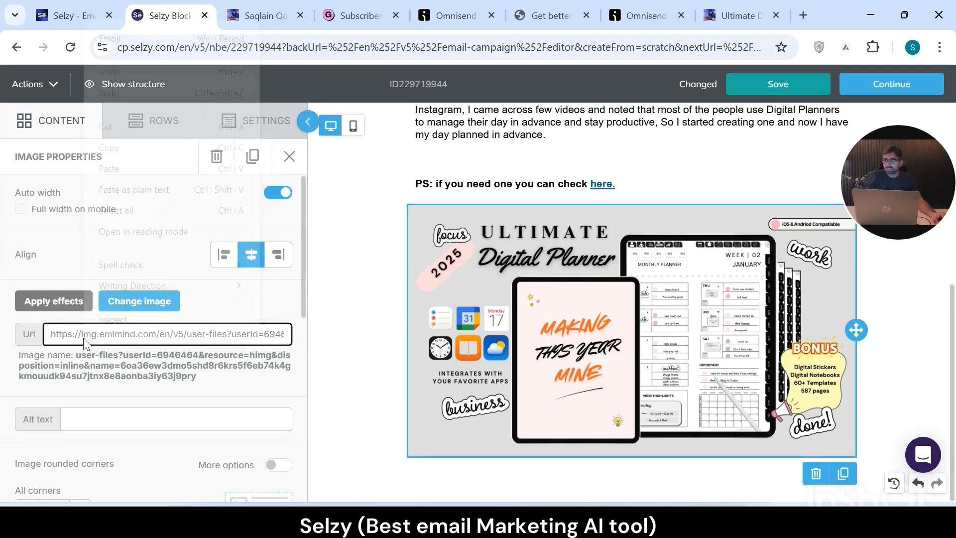
left_click(118, 169)
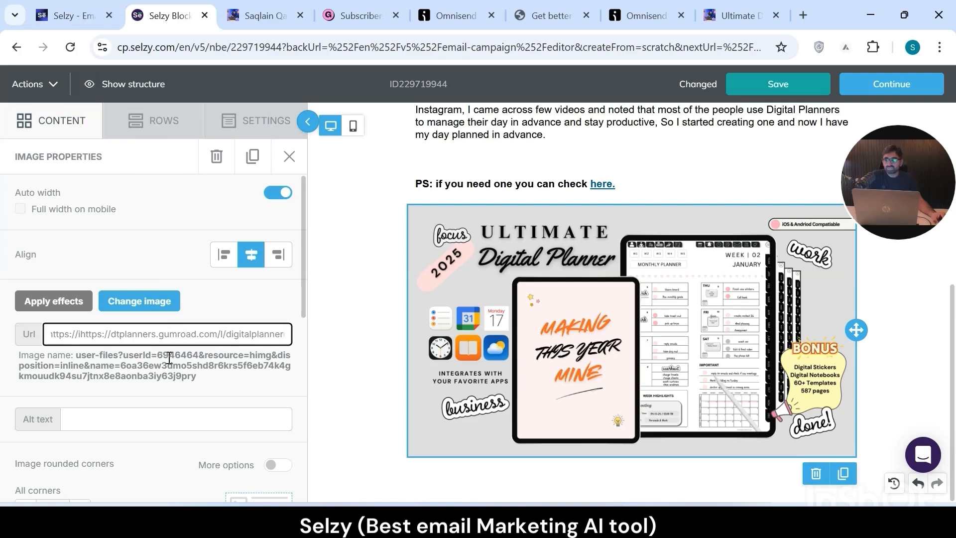
- Add an empty single-column row directly below the Ultimate Digital Planner image
left_click(154, 130)
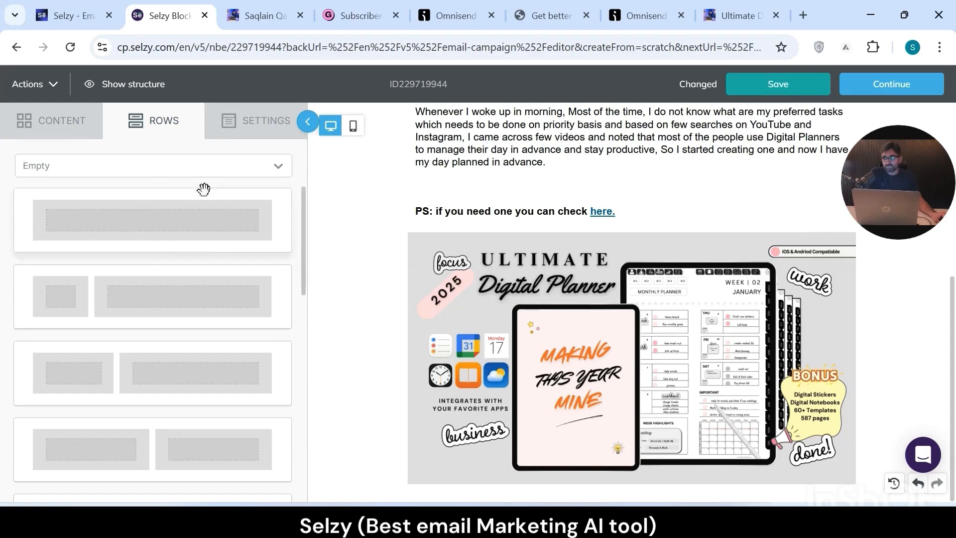
left_click_drag(137, 220, 568, 482)
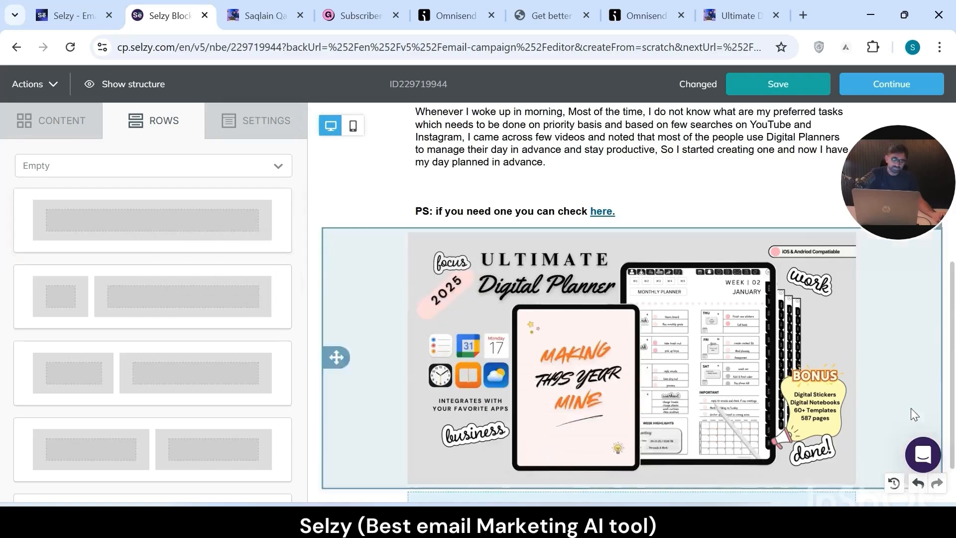
left_click_drag(952, 333, 954, 424)
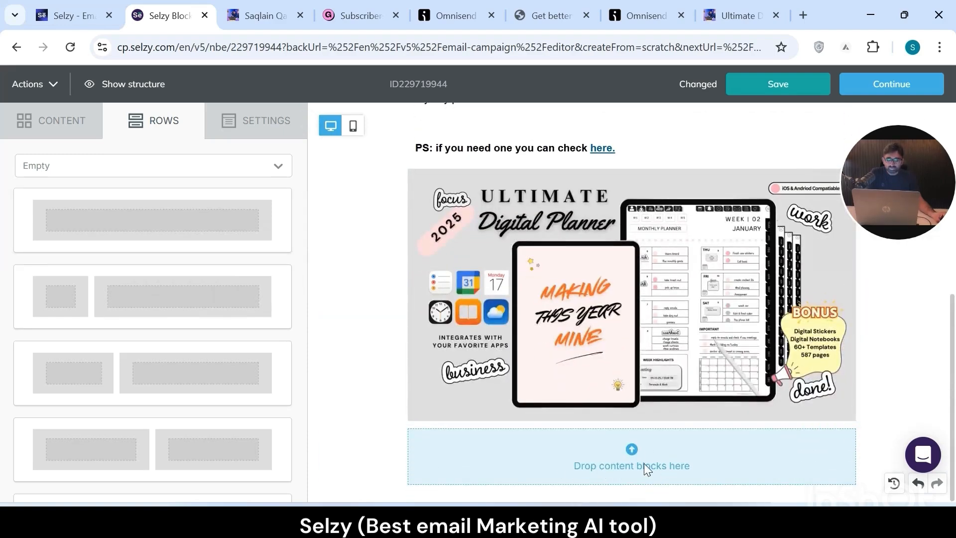
- Place a paragraph block in the row below the planner image and fill it with the newsletter text opening with "anyway, the next point is"
left_click(53, 121)
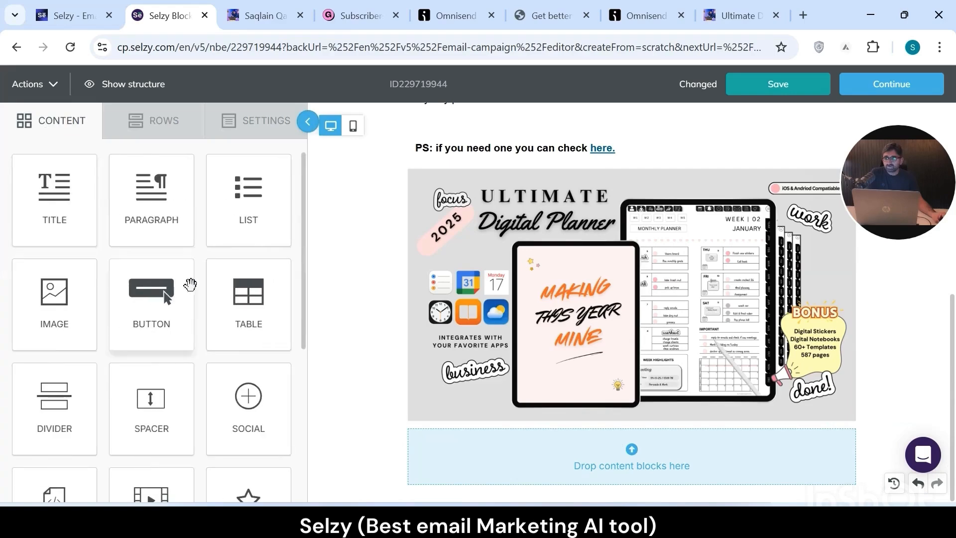
left_click_drag(165, 207, 599, 438)
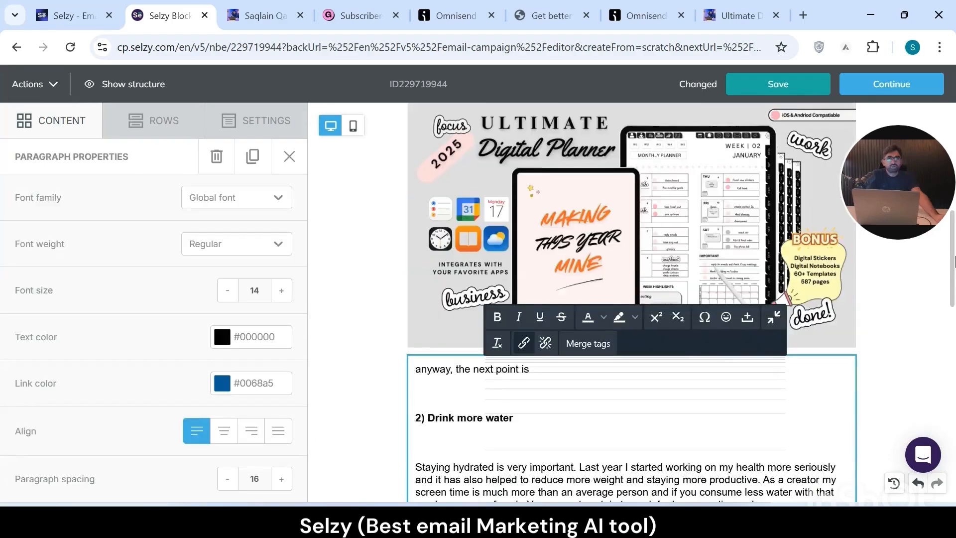
scroll(630, 299, "down", 6)
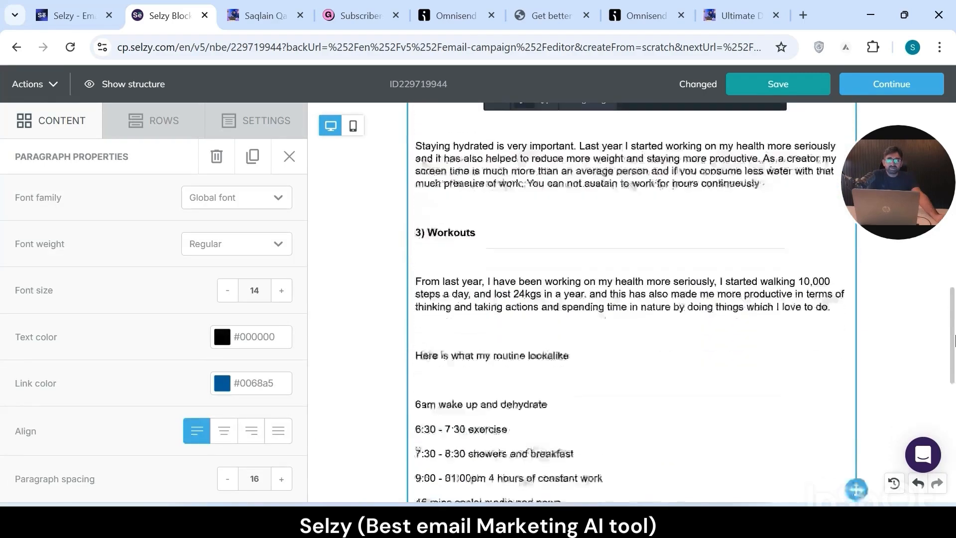
scroll(954, 339, "down", 8)
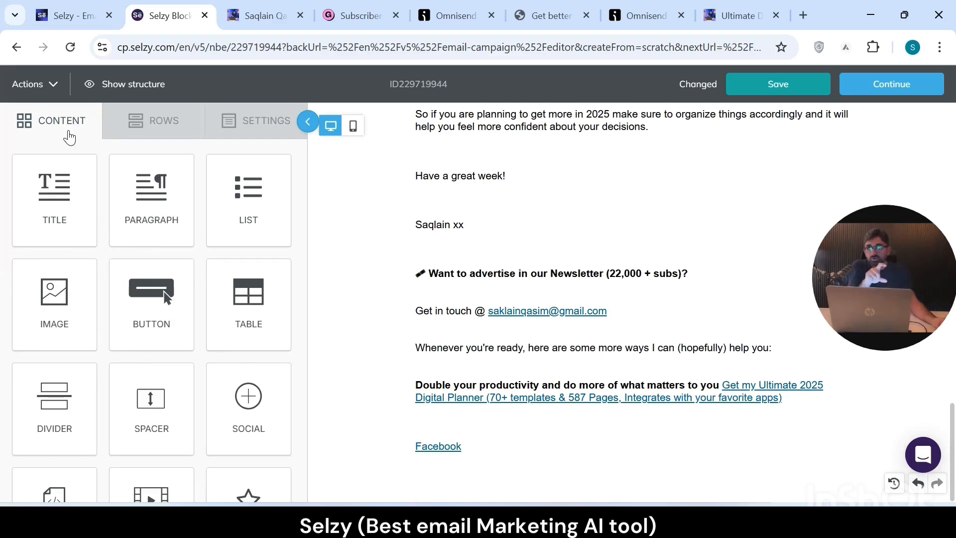
- Add an empty three-column row below the Facebook link and place a button block in its first column
left_click(144, 121)
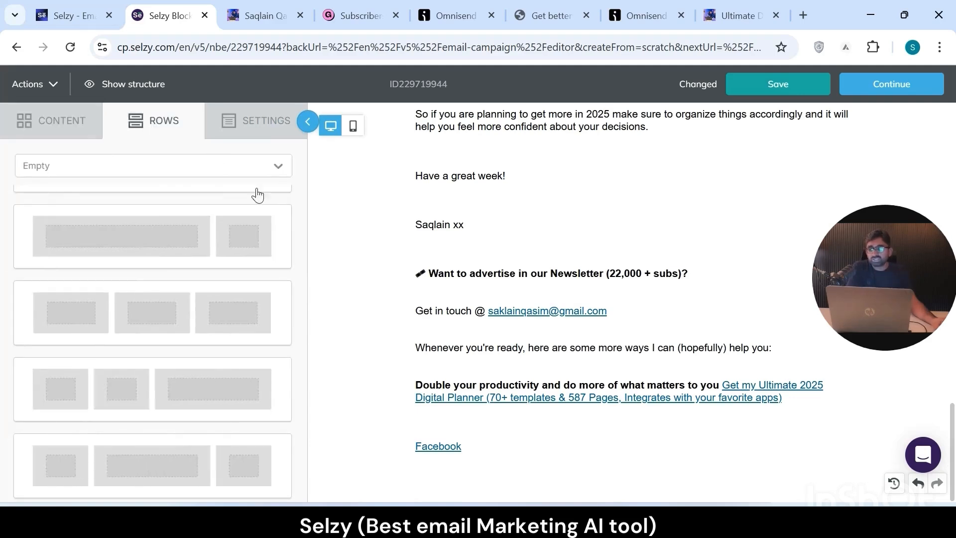
scroll(302, 368, "up", 2)
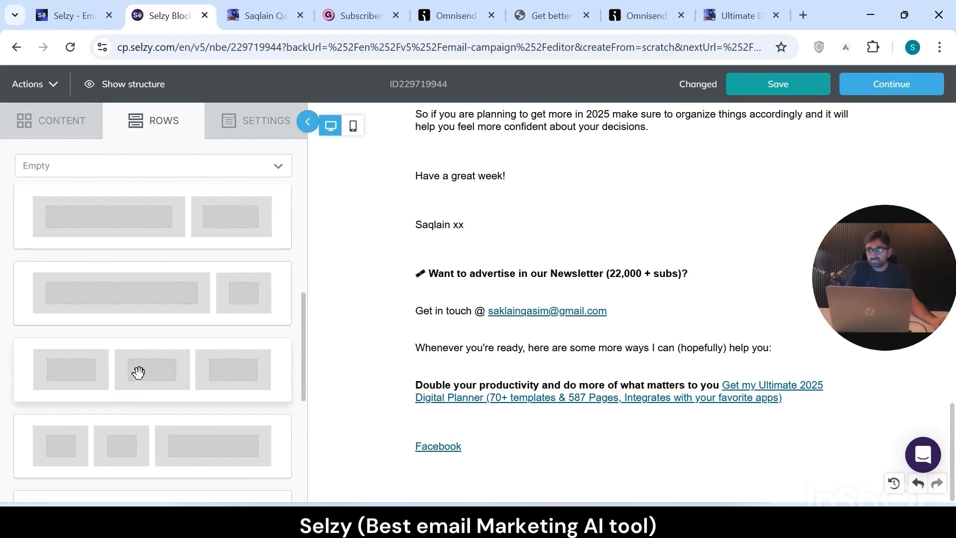
left_click_drag(139, 372, 542, 450)
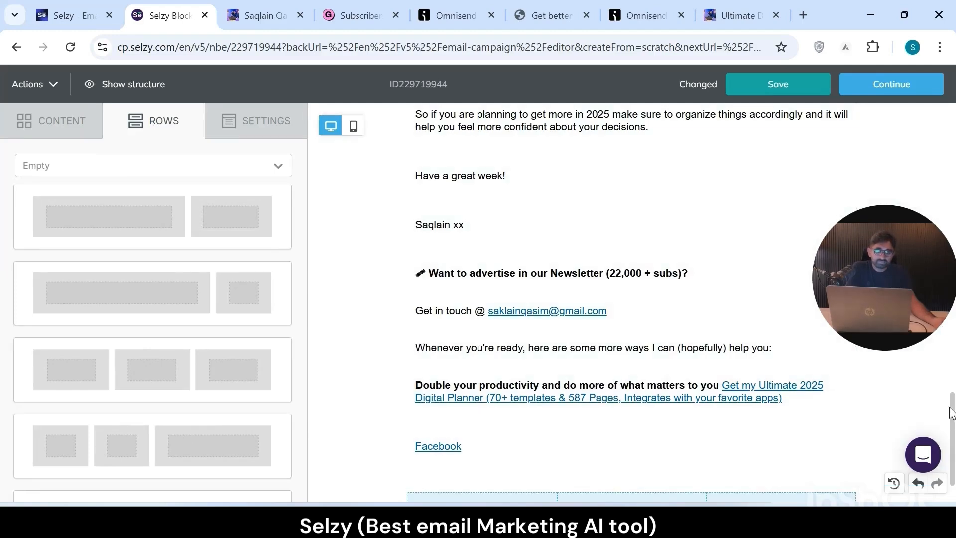
left_click_drag(952, 409, 954, 441)
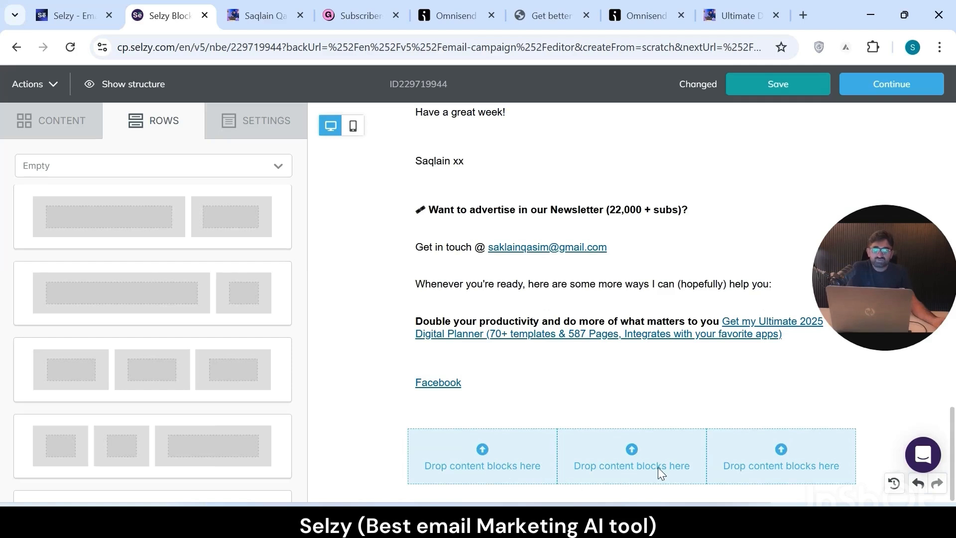
left_click(50, 125)
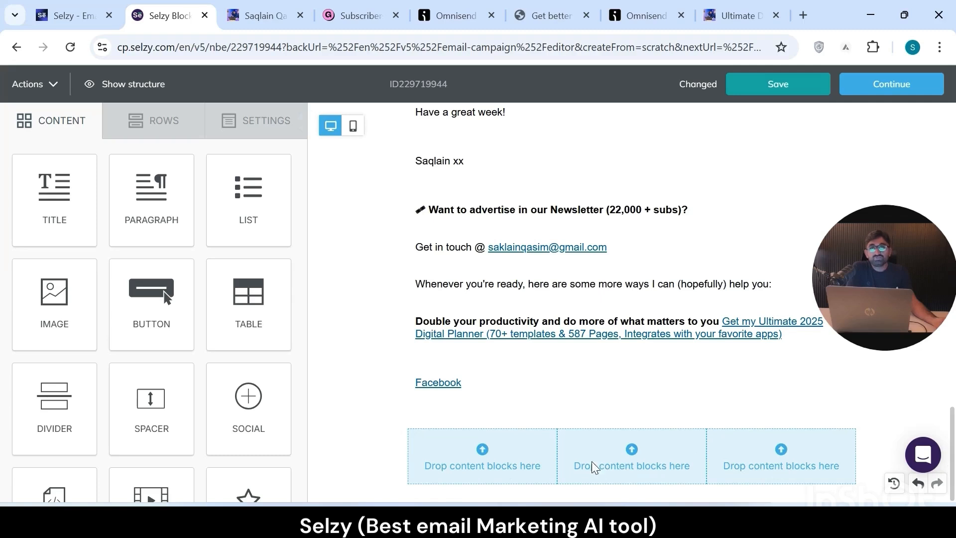
left_click_drag(156, 313, 477, 451)
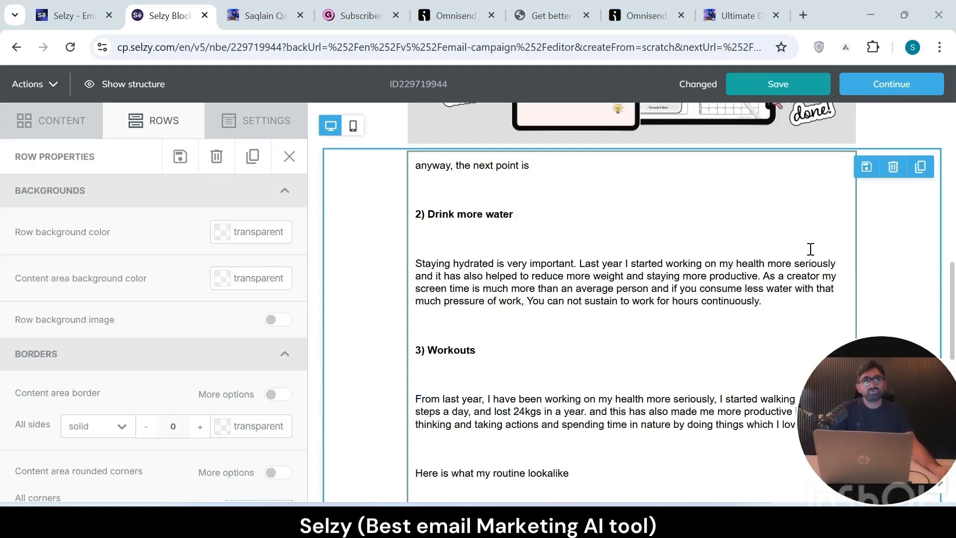
- Save the newsletter design and continue to the subject page, trying to proceed without a subject or sender name
left_click(789, 84)
left_click(928, 85)
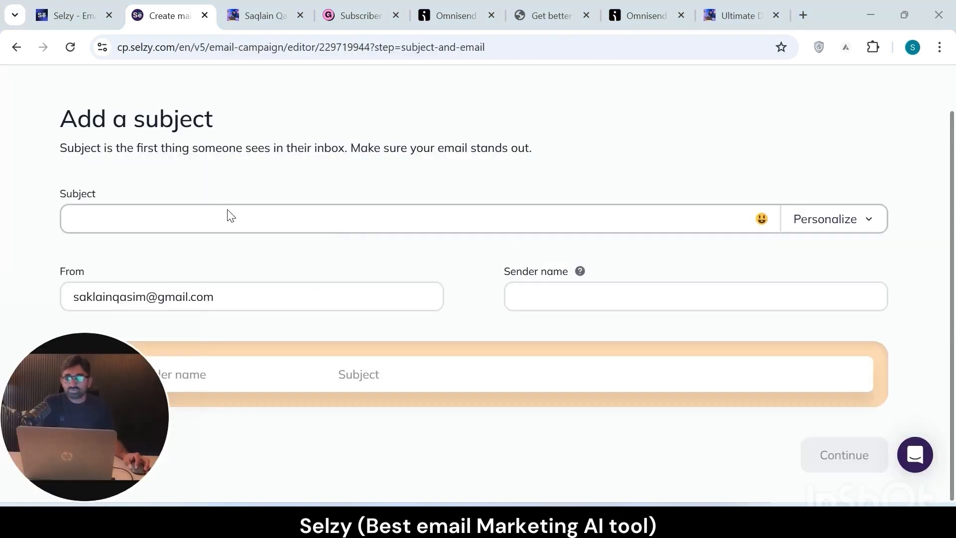
left_click(216, 218)
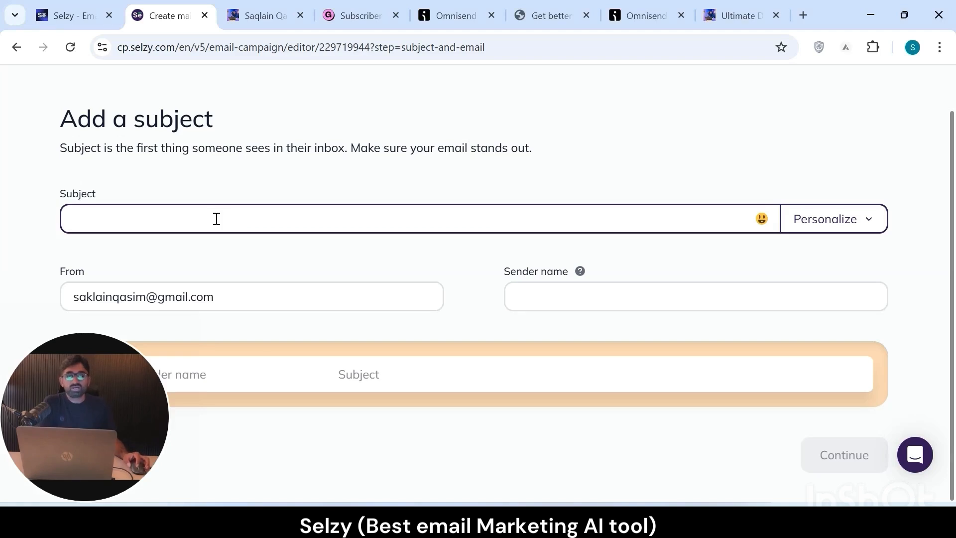
left_click(855, 466)
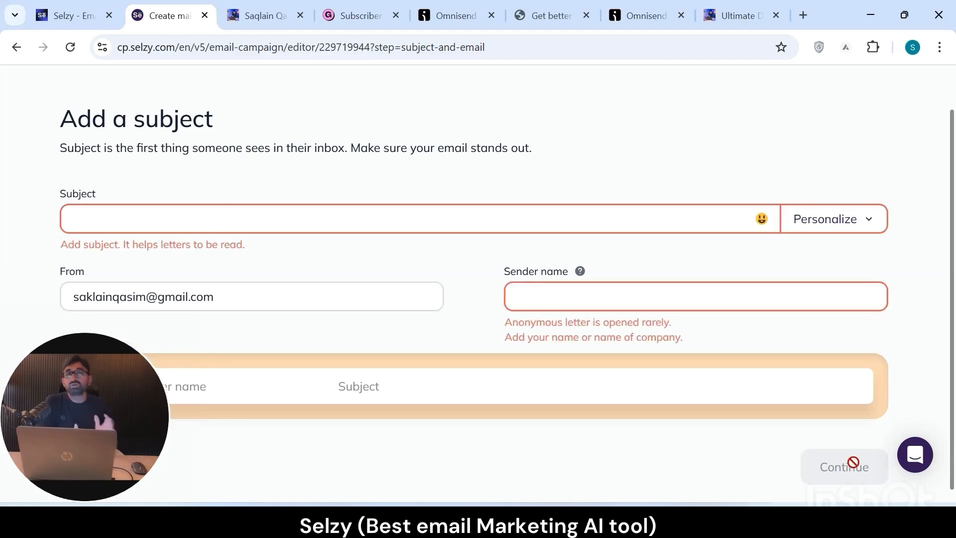